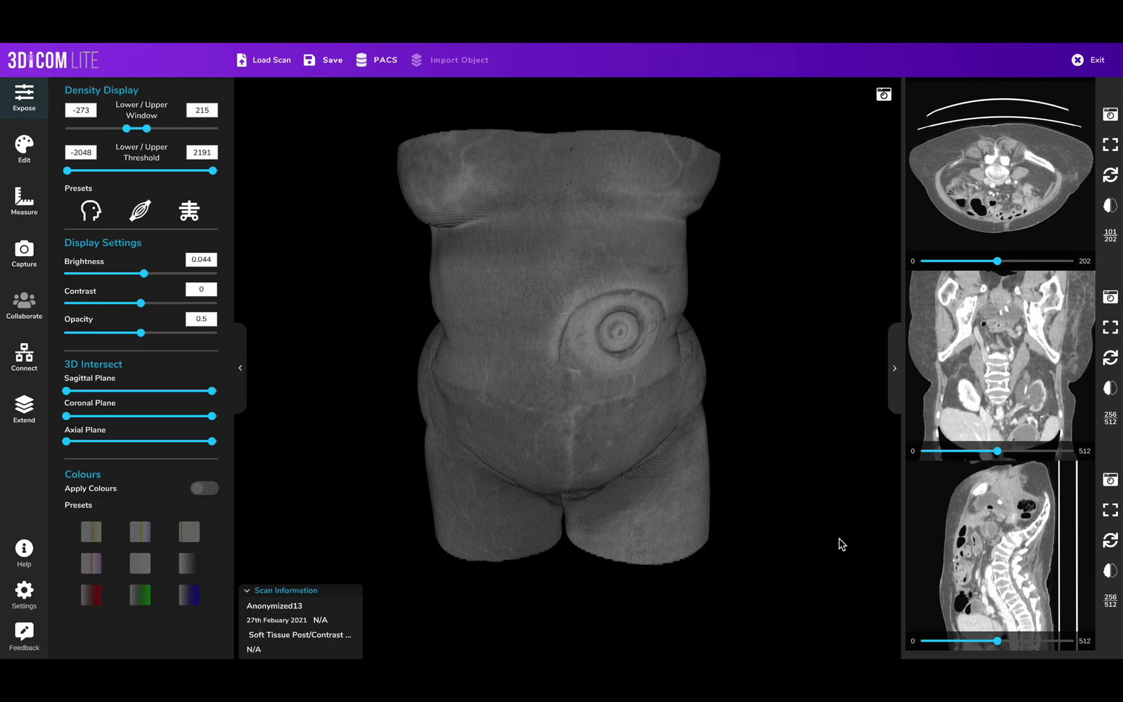
Rotate the 3-D torso rendering to a slightly angled view.
drag(642, 441, 650, 361)
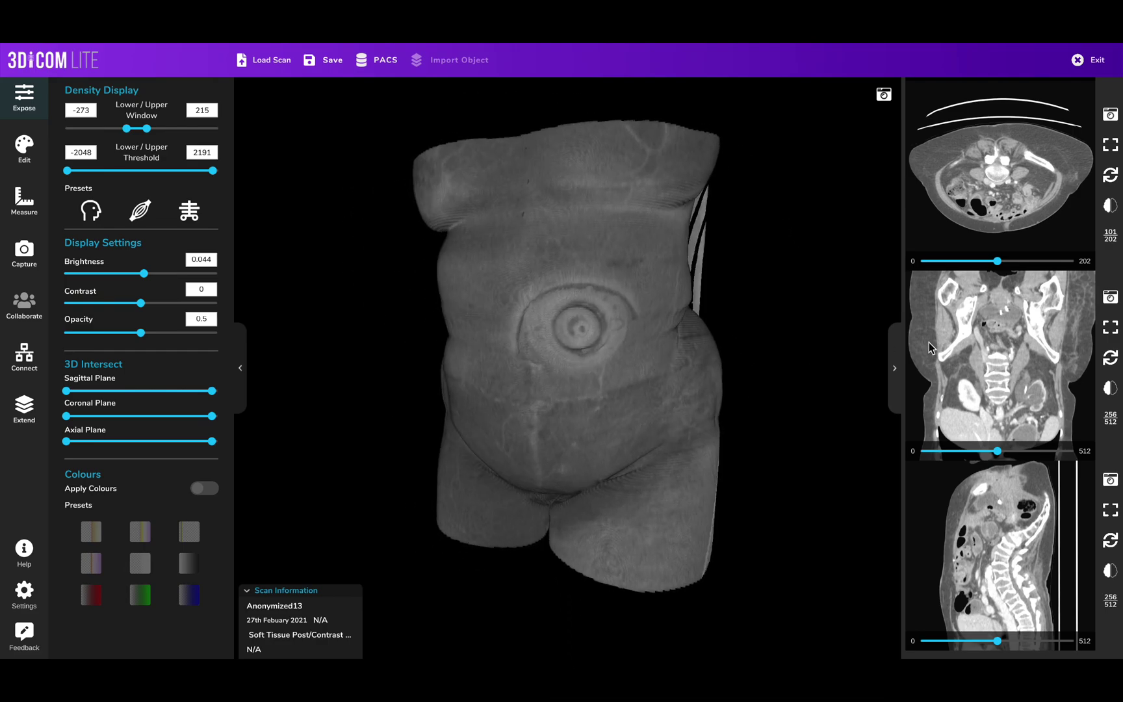
Step the coronal view to slice 286 of 512 and the axial view to slice 91 of 202.
scroll(1008, 372, down, 10)
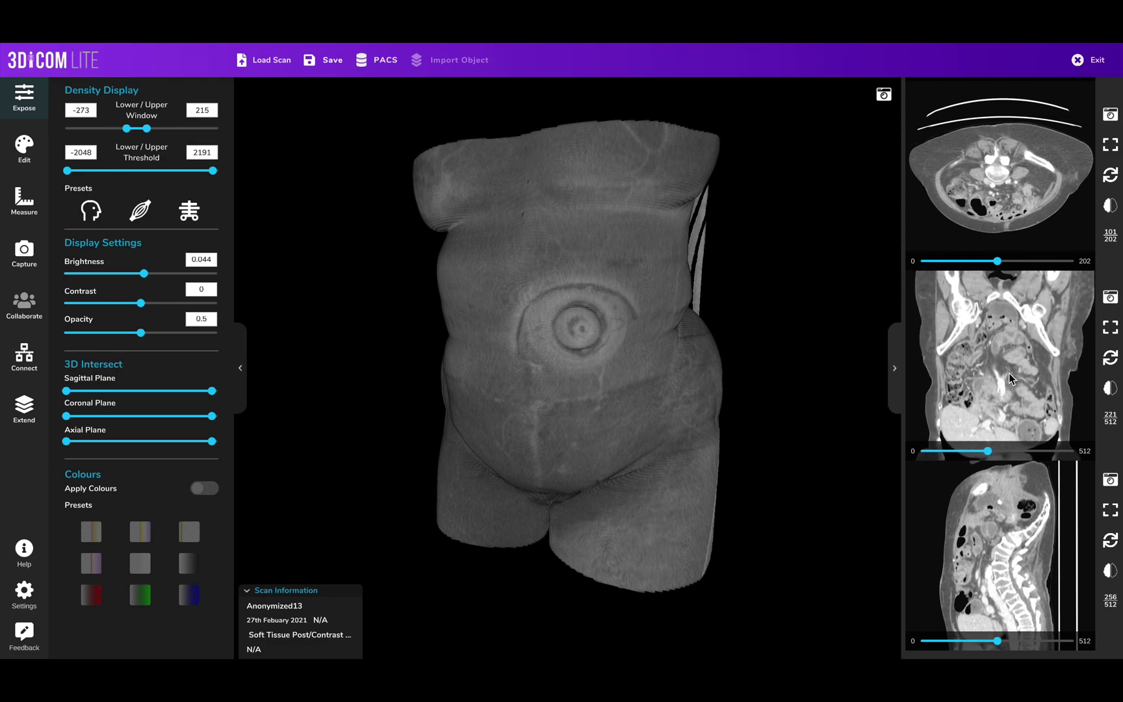
scroll(1009, 377, up, 10)
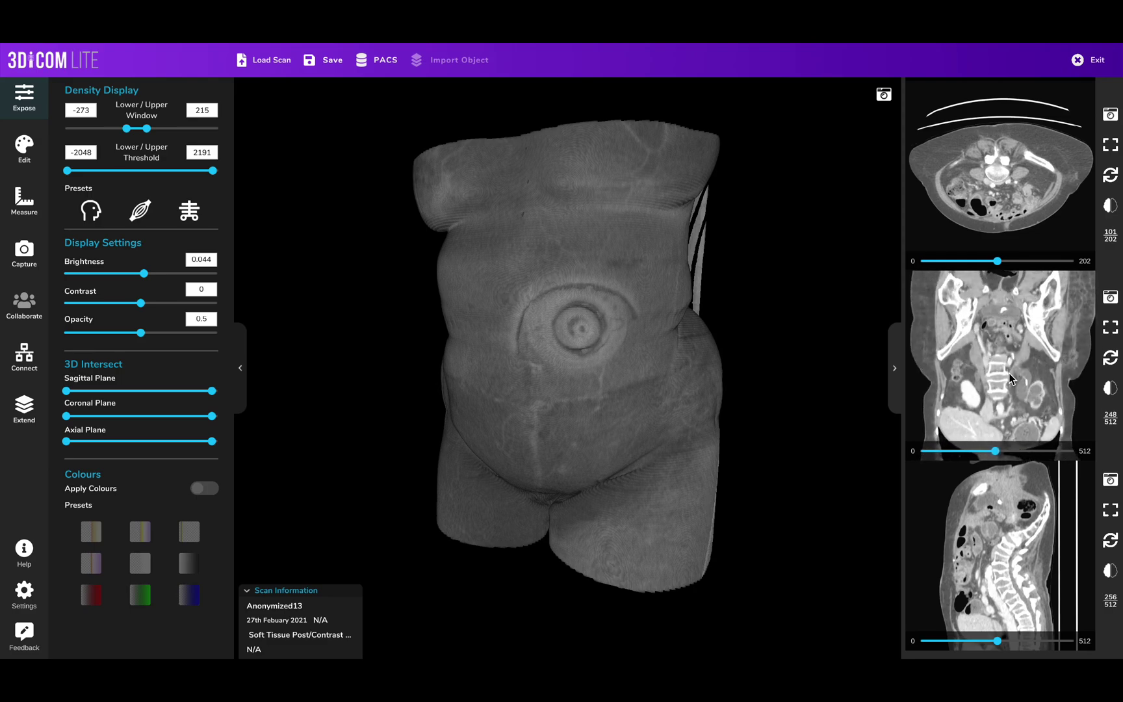
scroll(1008, 373, up, 5)
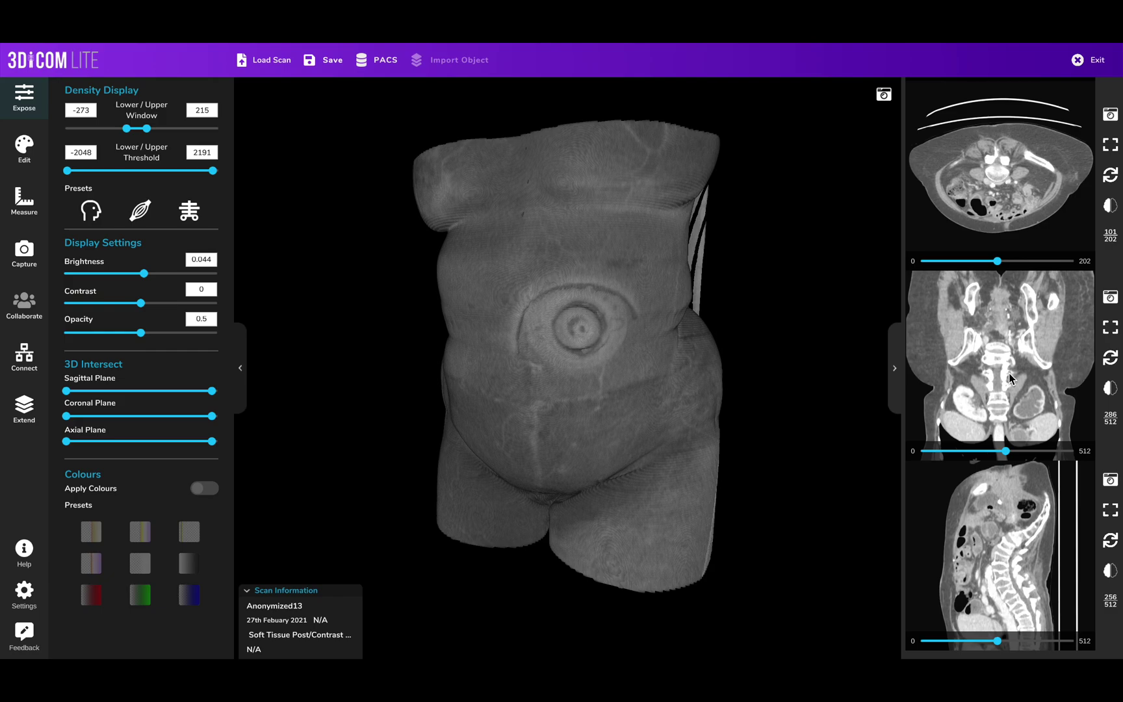
scroll(1006, 176, down, 2)
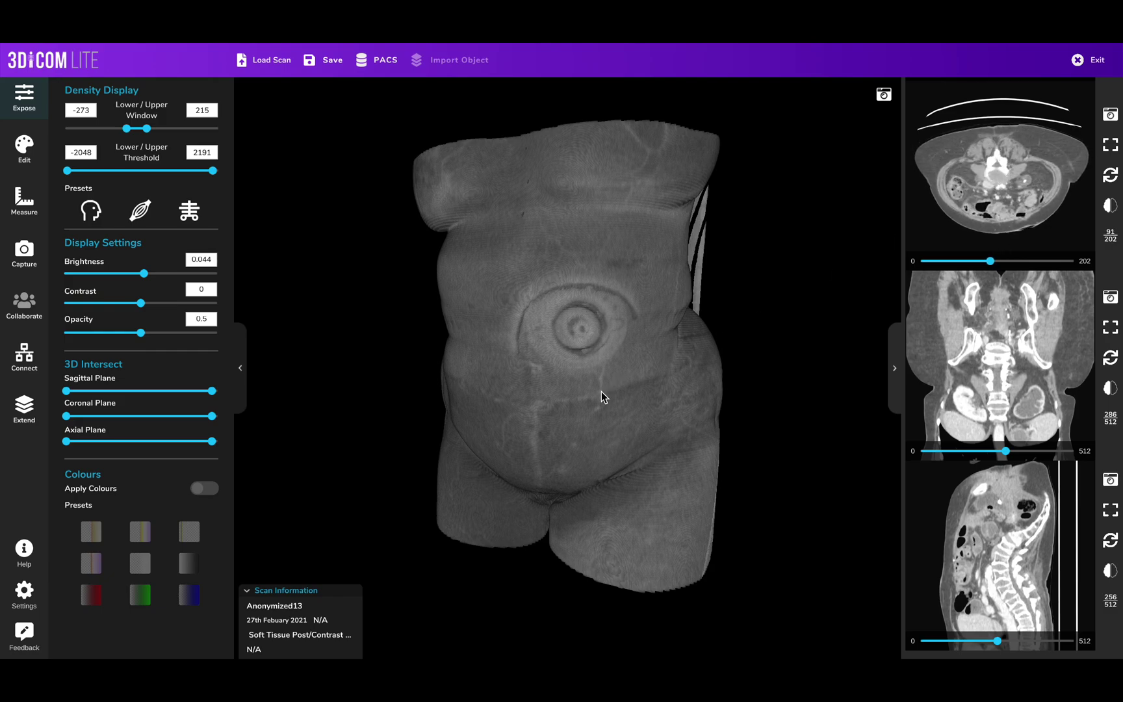
Turn the 3-D torso side to side, then back to a frontal view.
drag(593, 394, 760, 366)
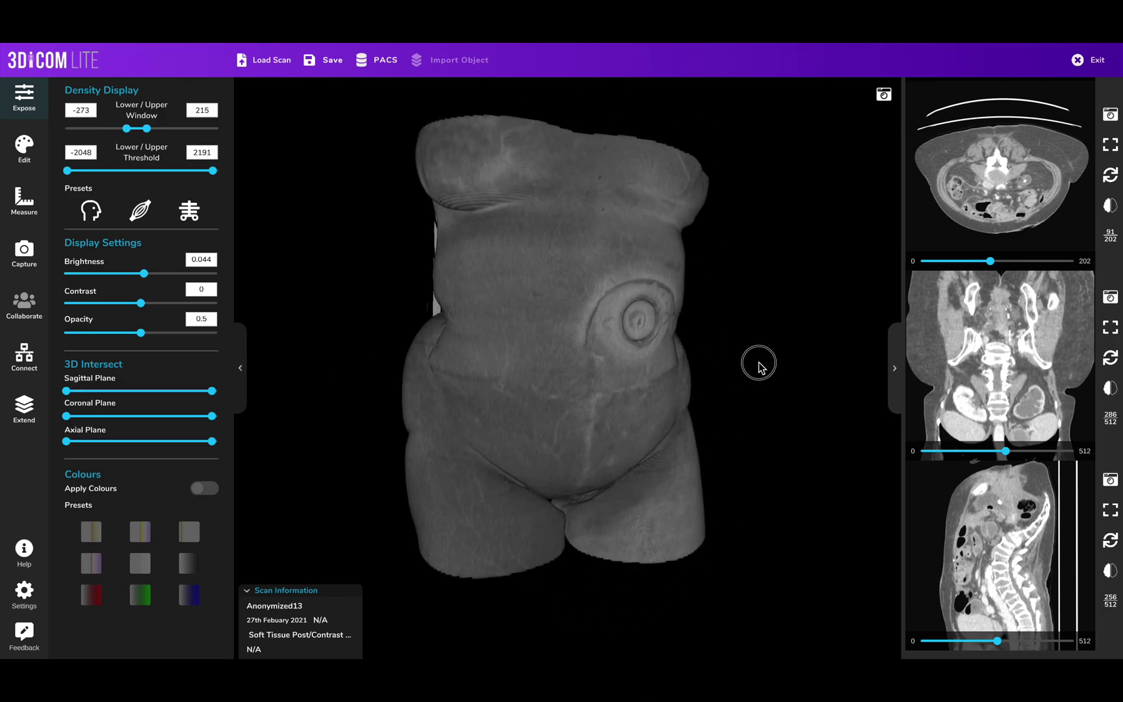
drag(409, 433, 461, 438)
drag(629, 406, 537, 406)
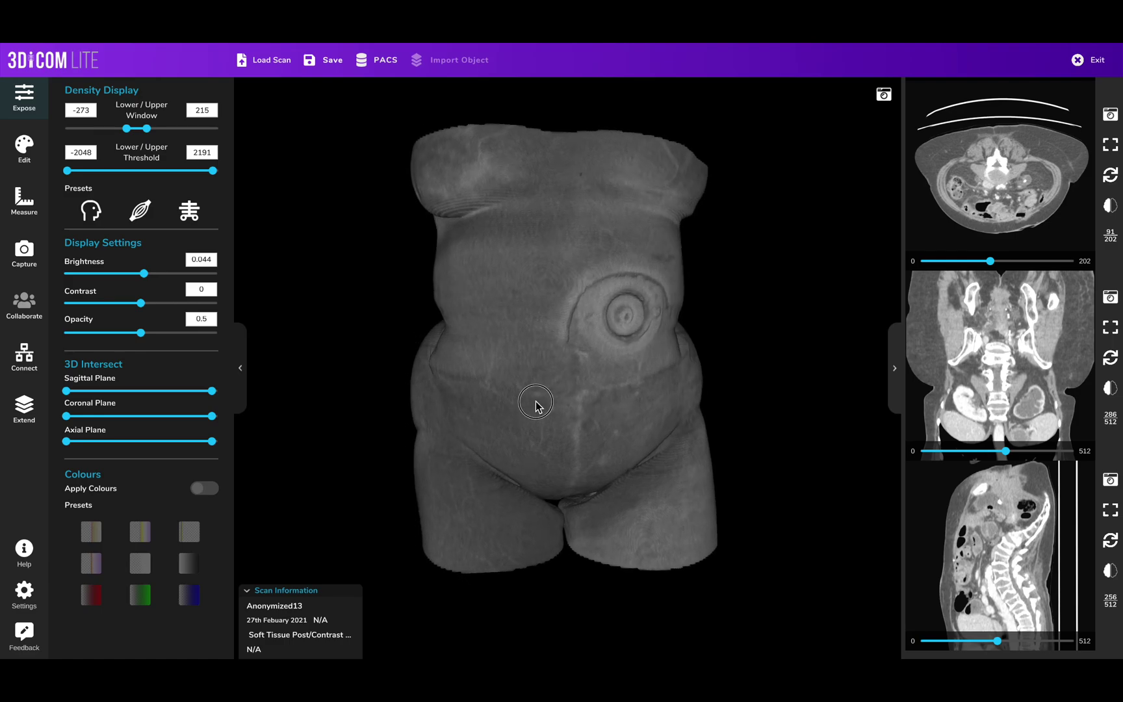
Put the coronal slice in the main viewer and choose Length (2D Point to Point) measurement.
click(1110, 144)
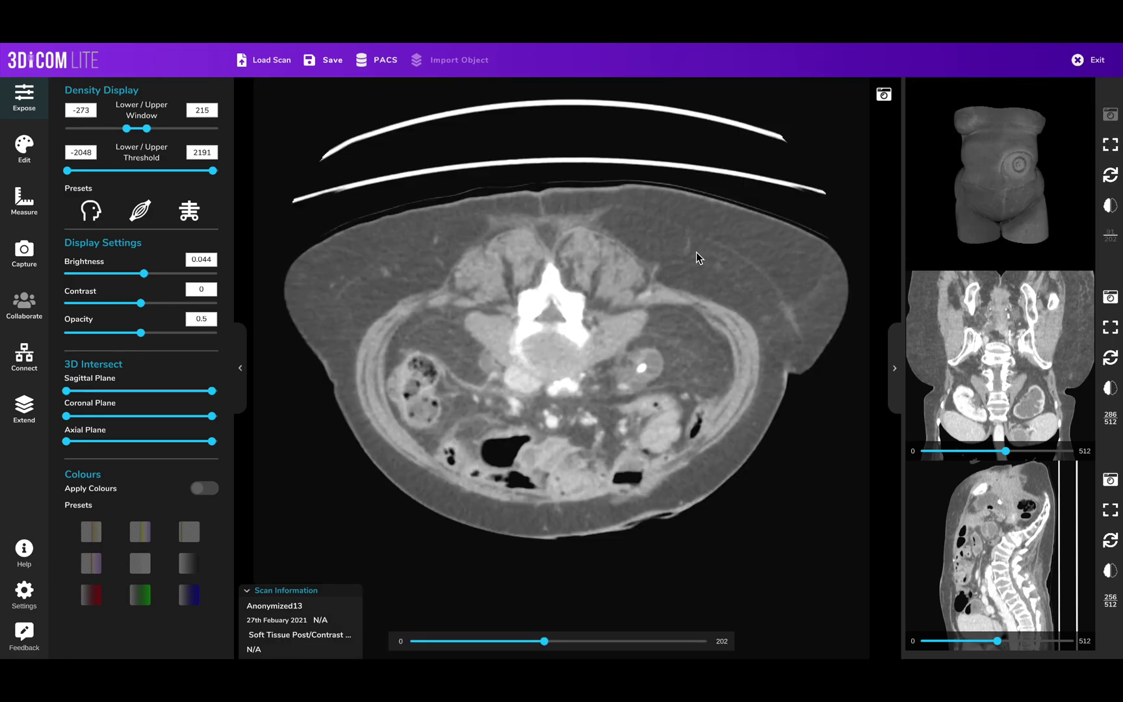
mouse_move(30, 205)
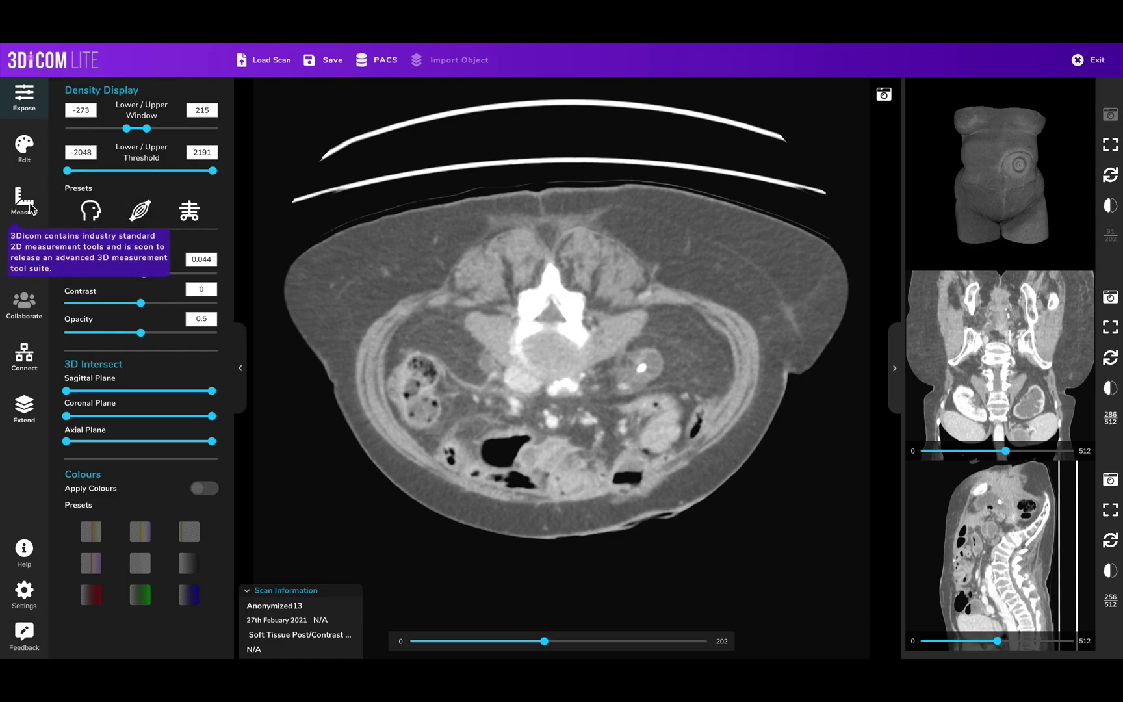
click(30, 206)
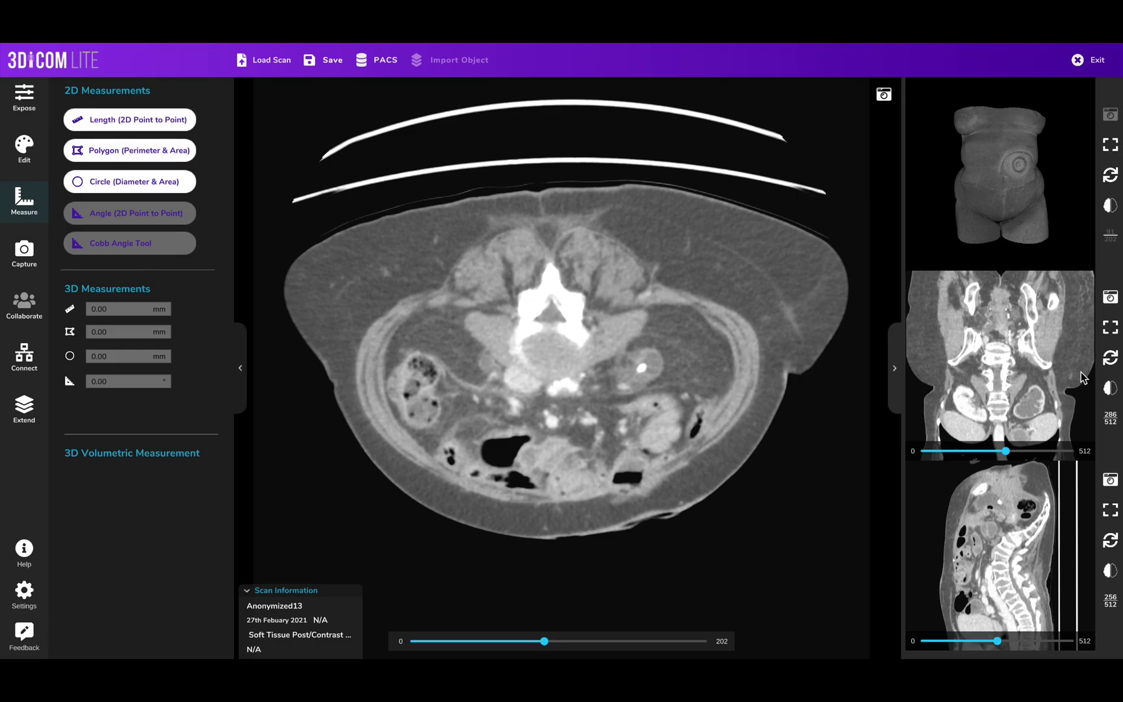
click(1109, 357)
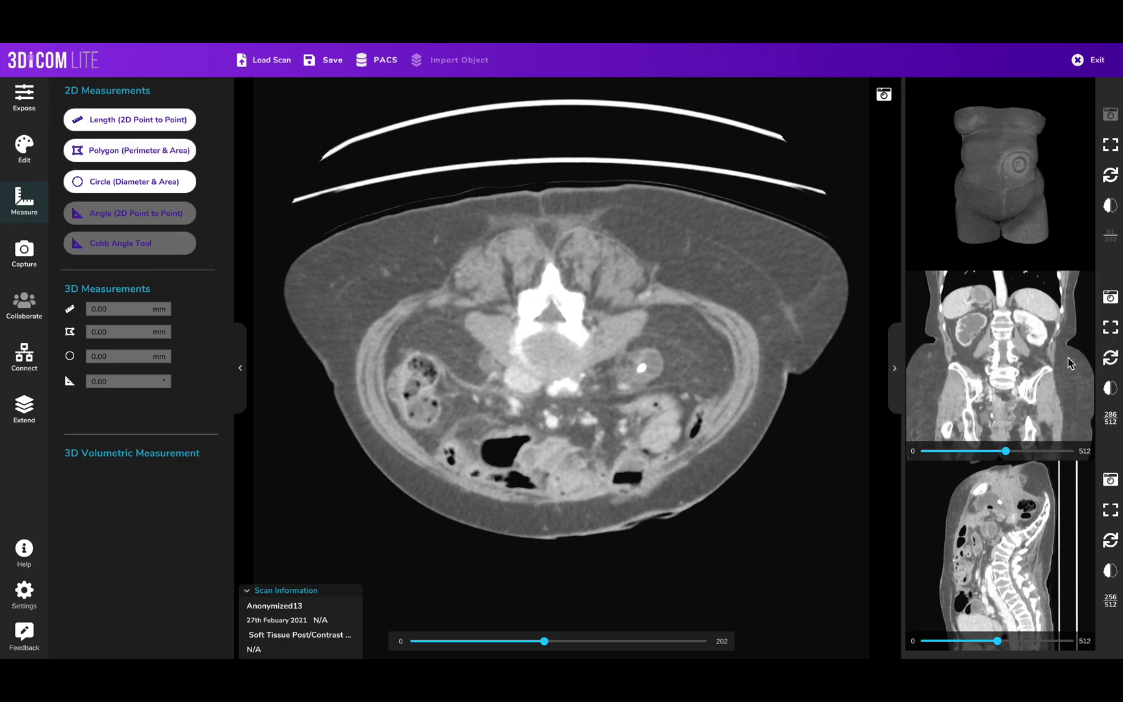
click(1110, 329)
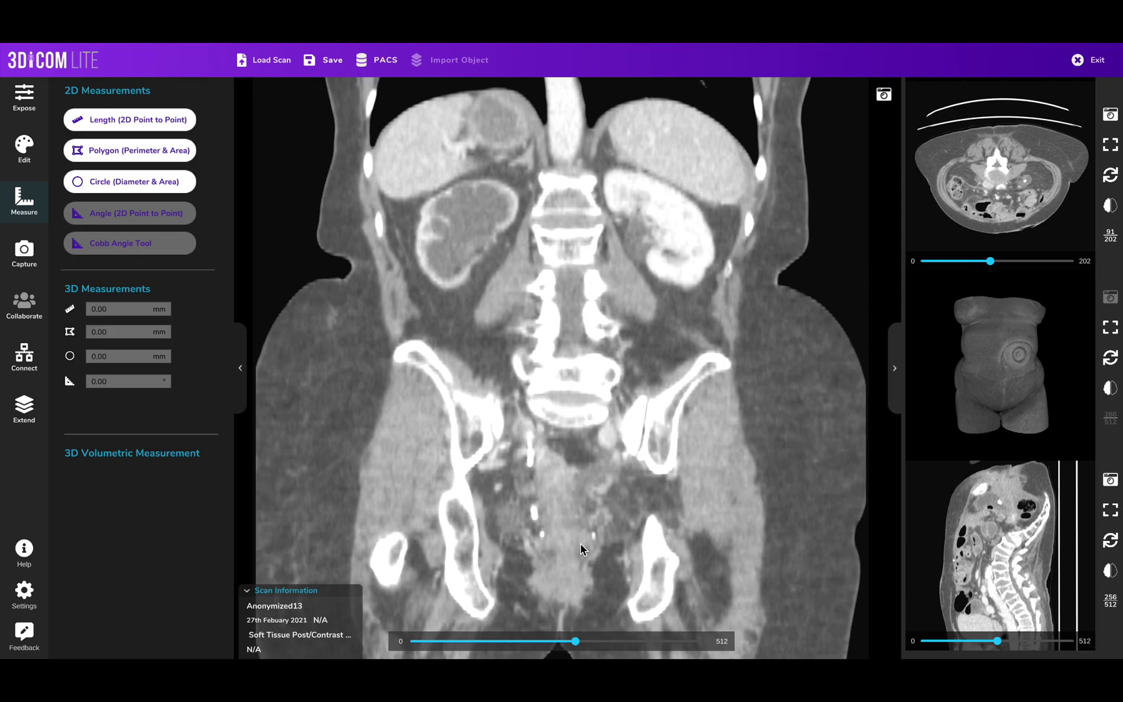
click(141, 123)
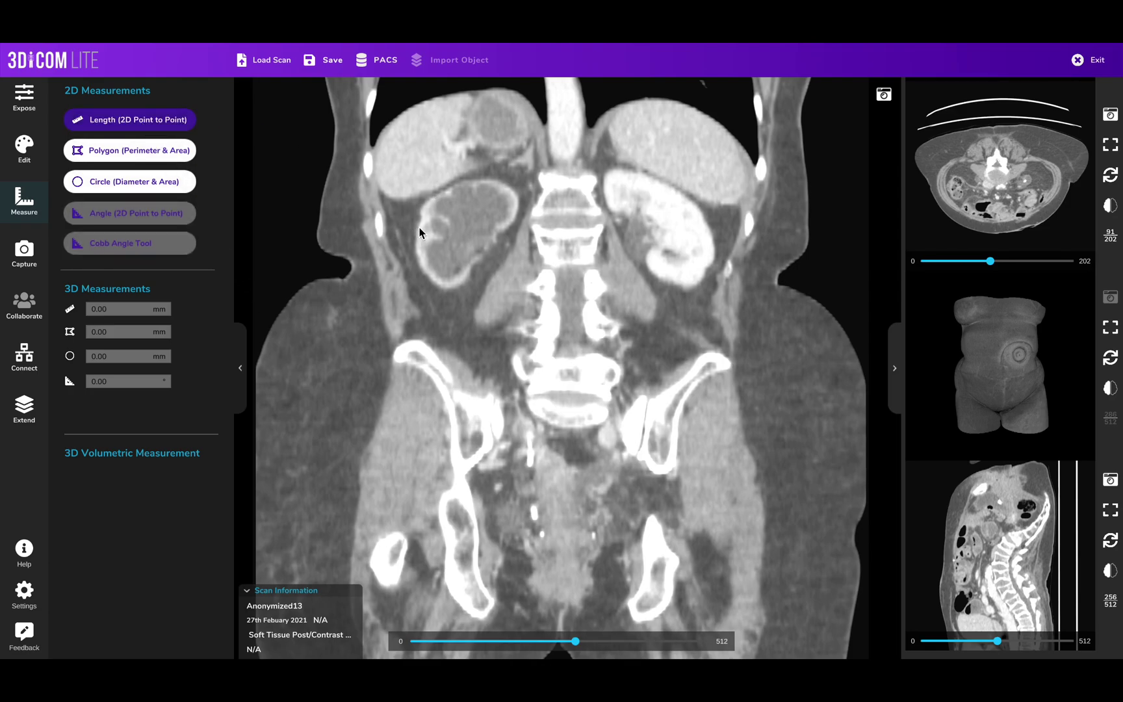
Draw a 180mm length line across the coronal slice from one kidney to the other.
mouse_move(424, 273)
mouse_down()
mouse_move(474, 210)
mouse_move(508, 193)
mouse_up()
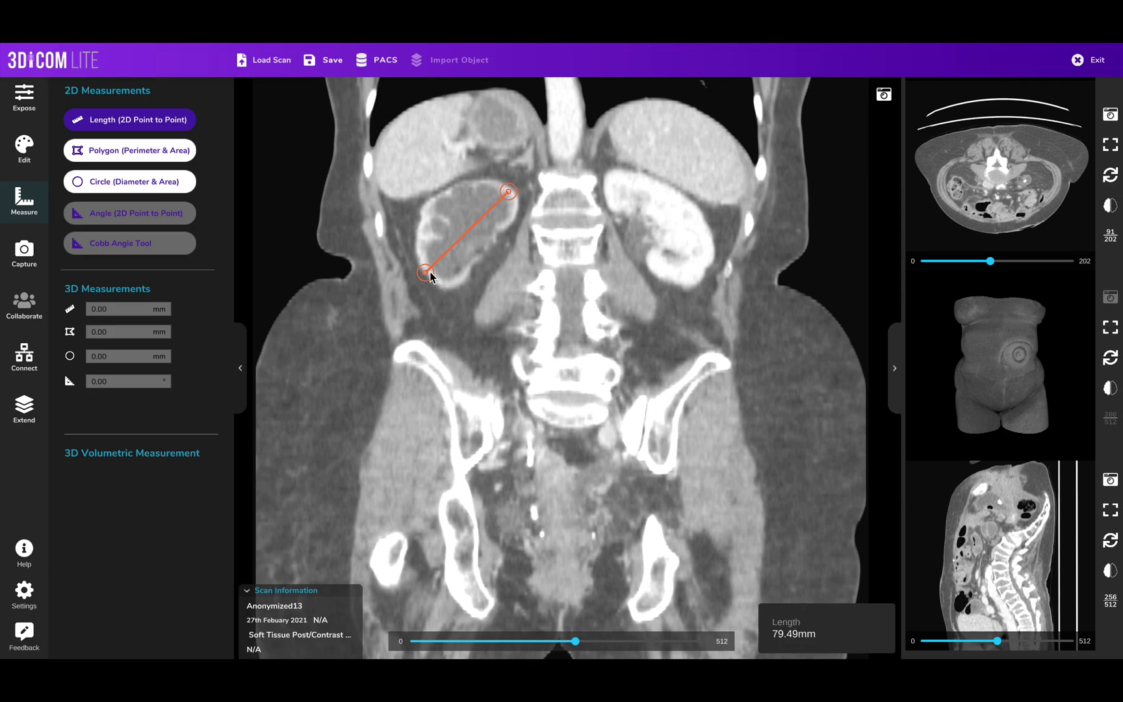
drag(426, 273, 686, 197)
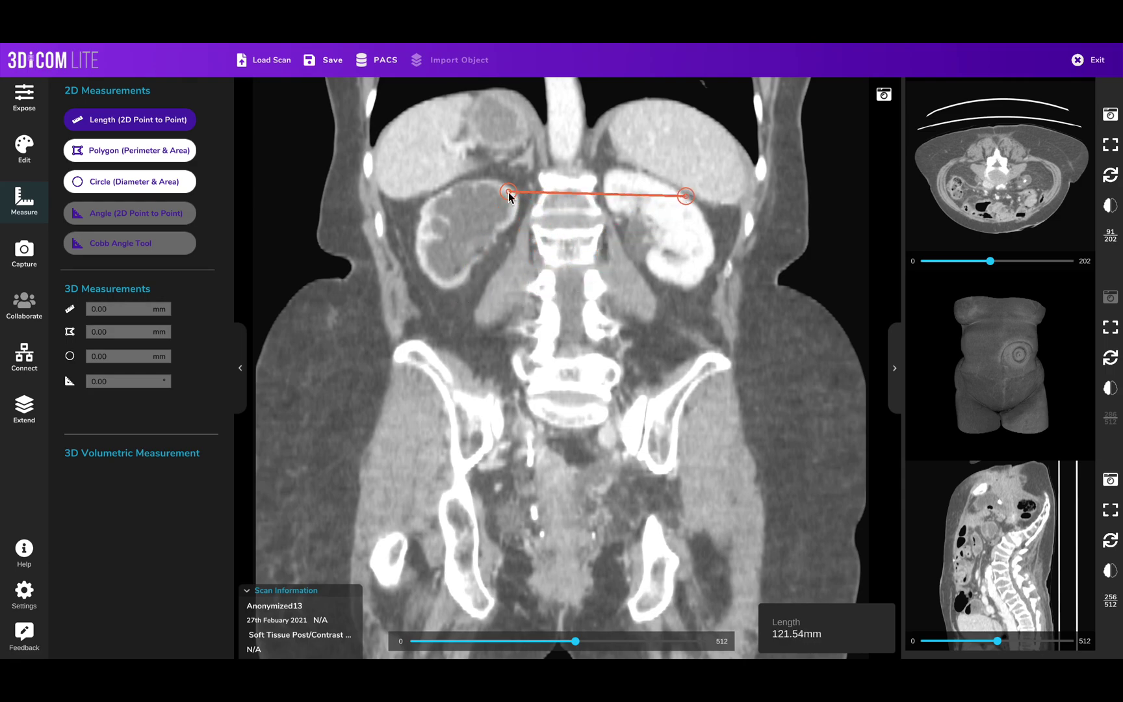
drag(499, 193, 424, 212)
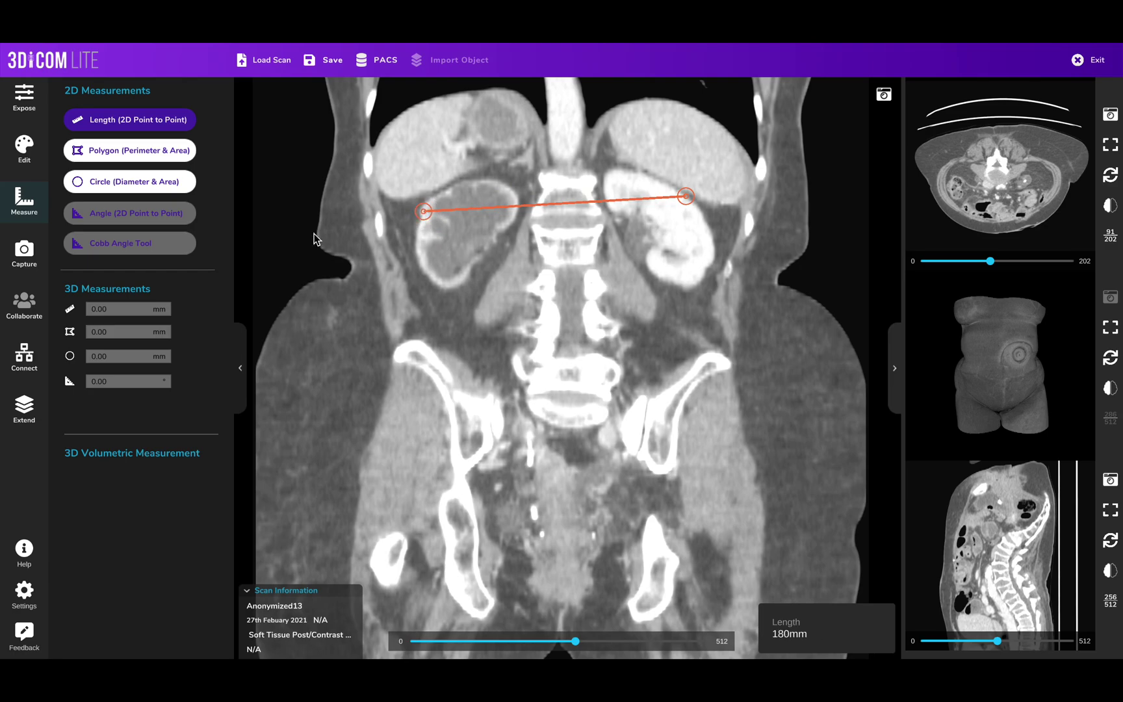
click(158, 150)
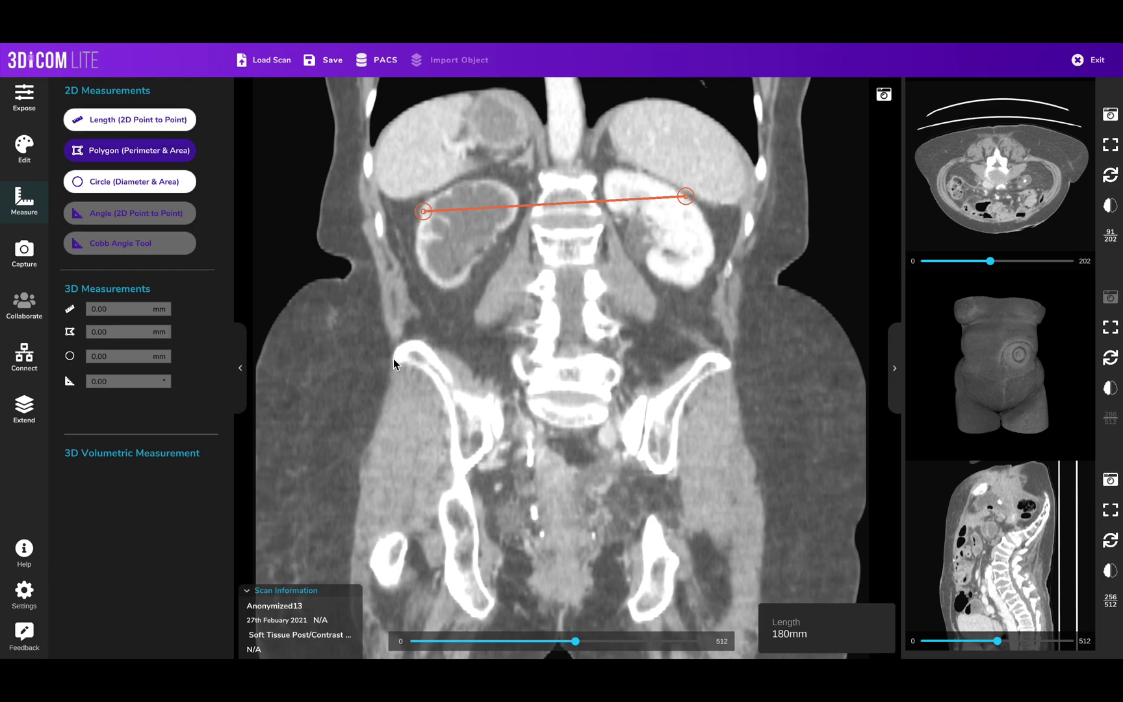
Outline the lower spine and pelvis with a closed polygon: 11370.92mm² area, 441.38mm perimeter.
drag(394, 361, 427, 376)
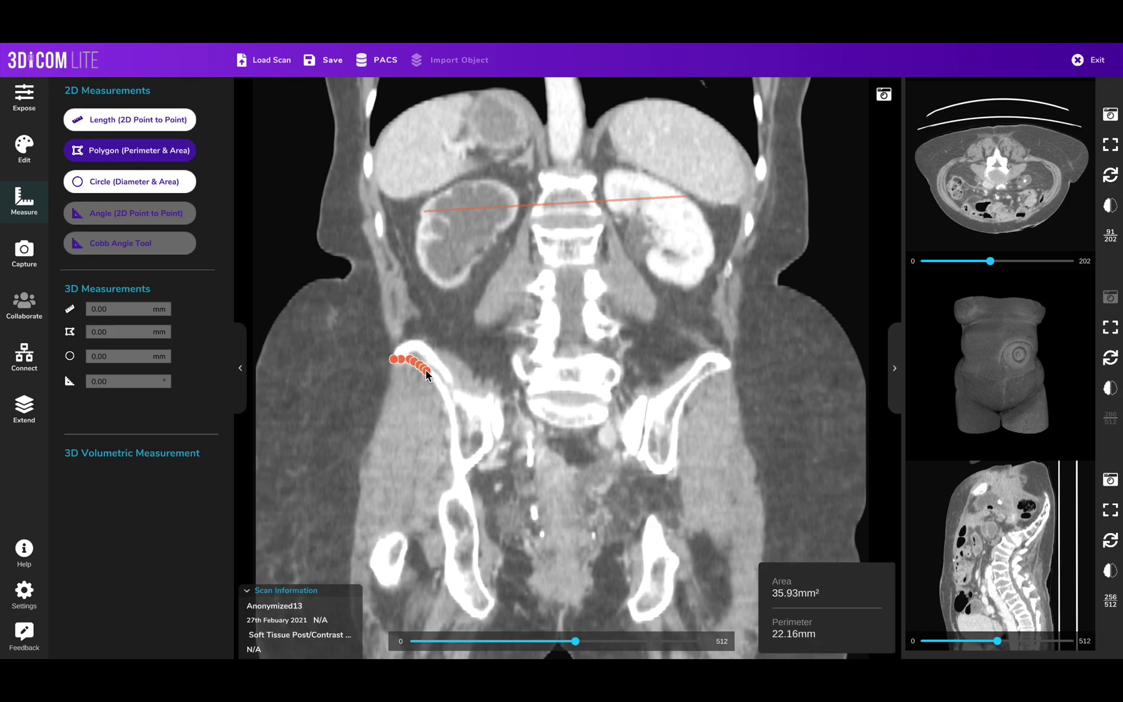
click(425, 456)
click(491, 420)
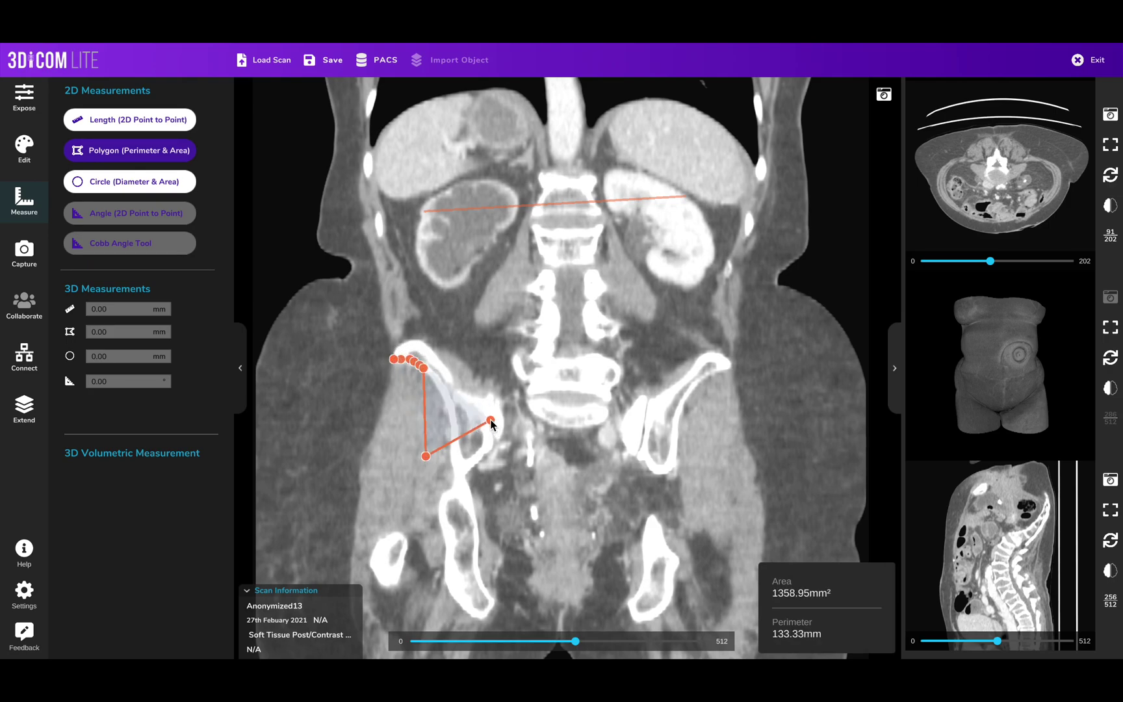
click(588, 316)
click(522, 269)
click(470, 281)
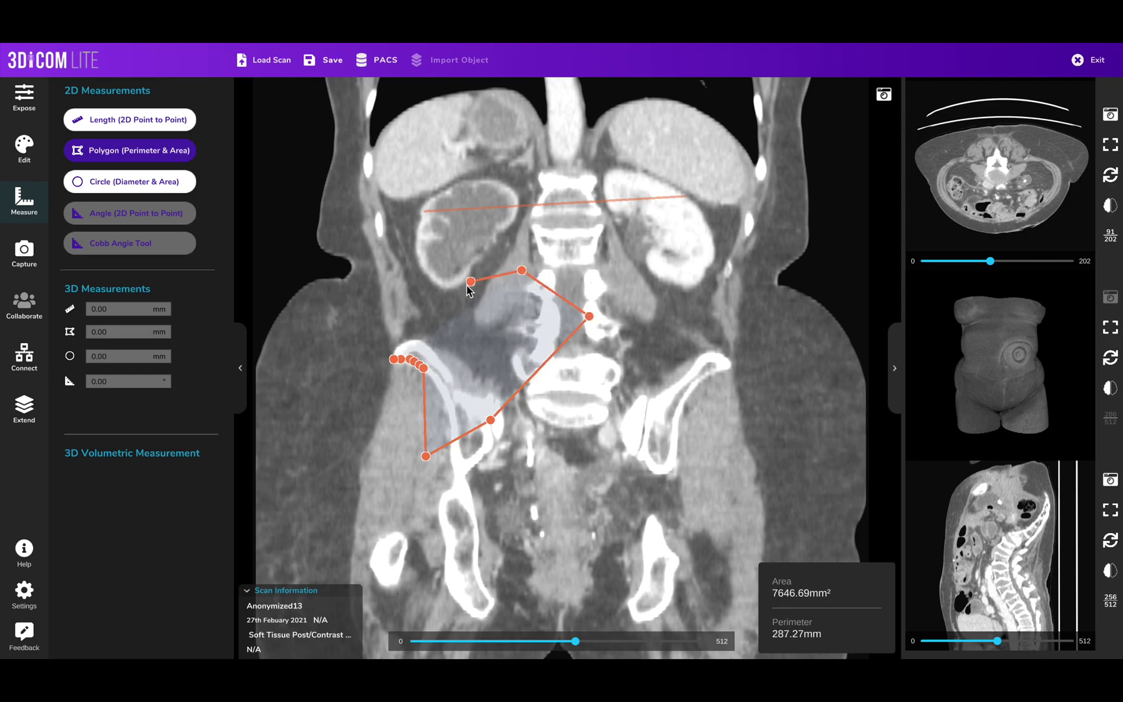
click(394, 358)
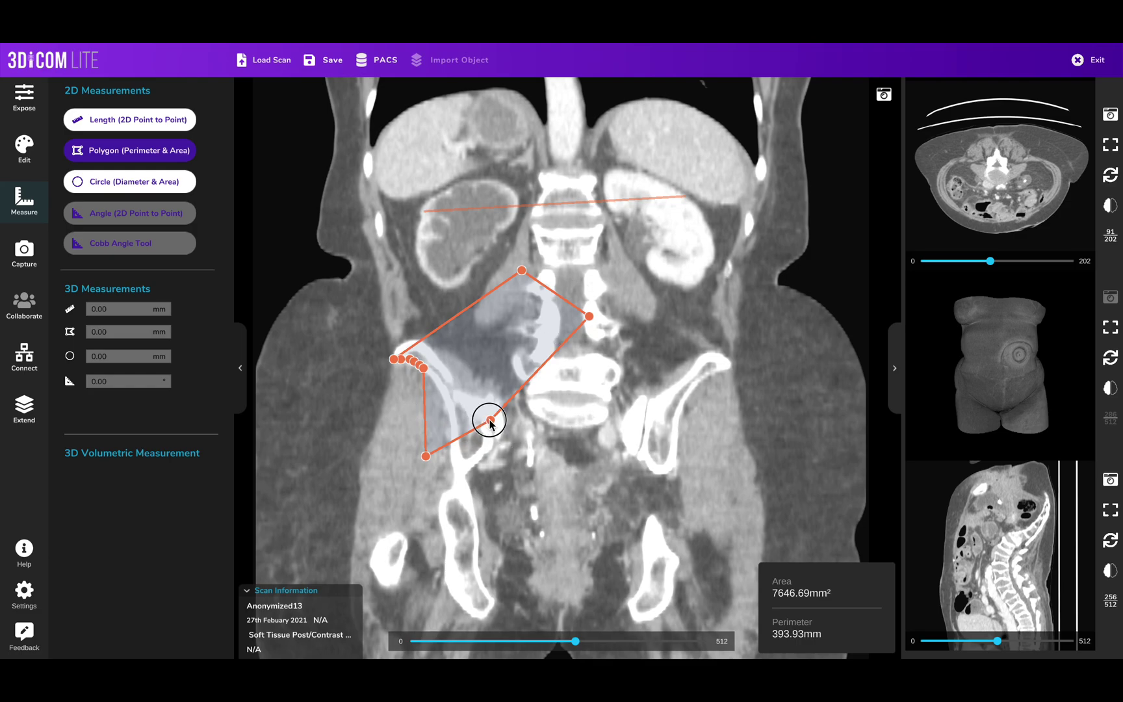
drag(491, 421, 604, 420)
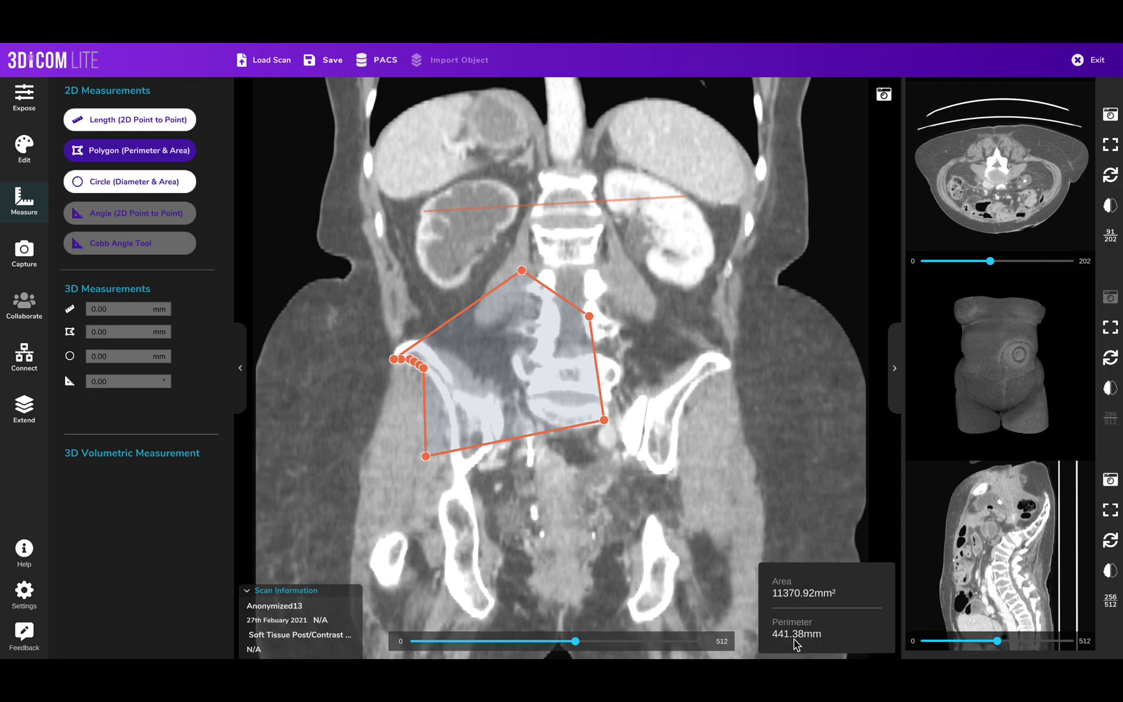
Draw a circle measurement and reshape it into an oval over the lower pelvis (2163.07mm², 167.31mm).
click(160, 183)
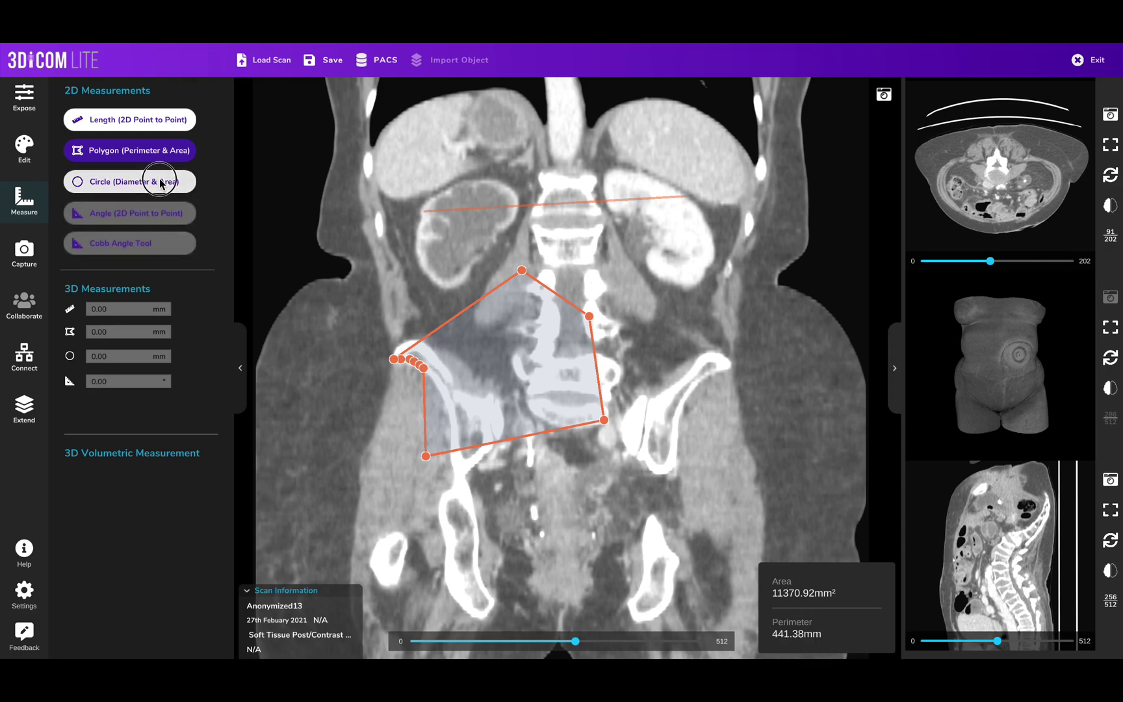
click(491, 536)
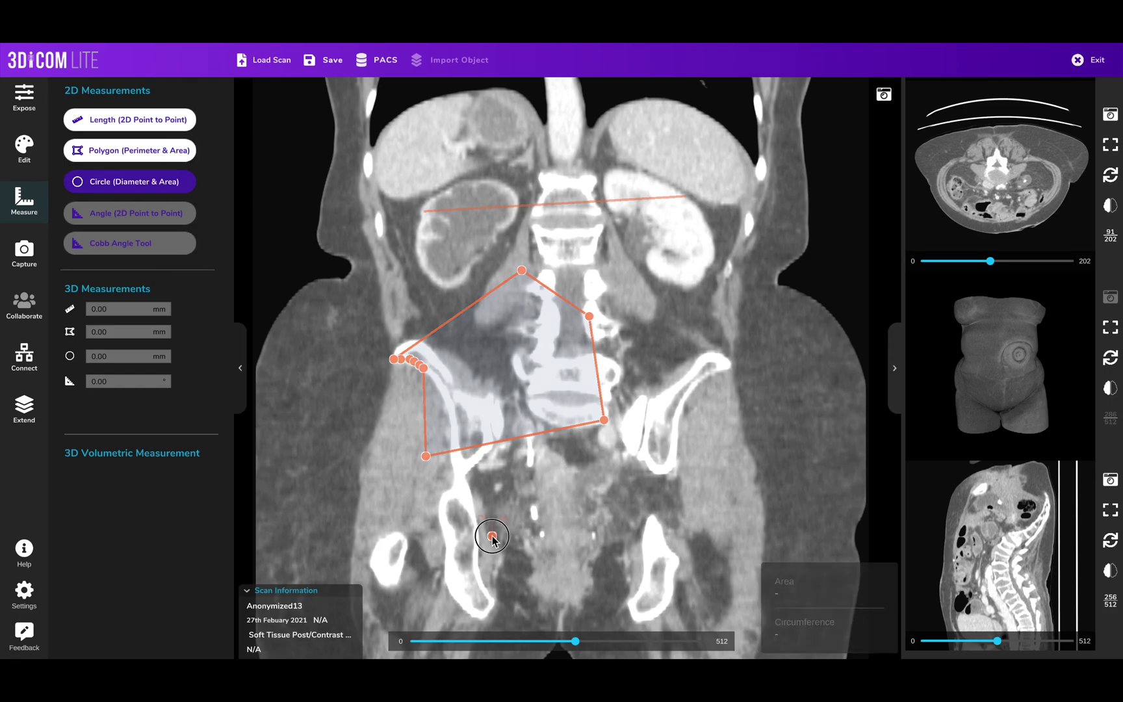
drag(492, 536, 555, 598)
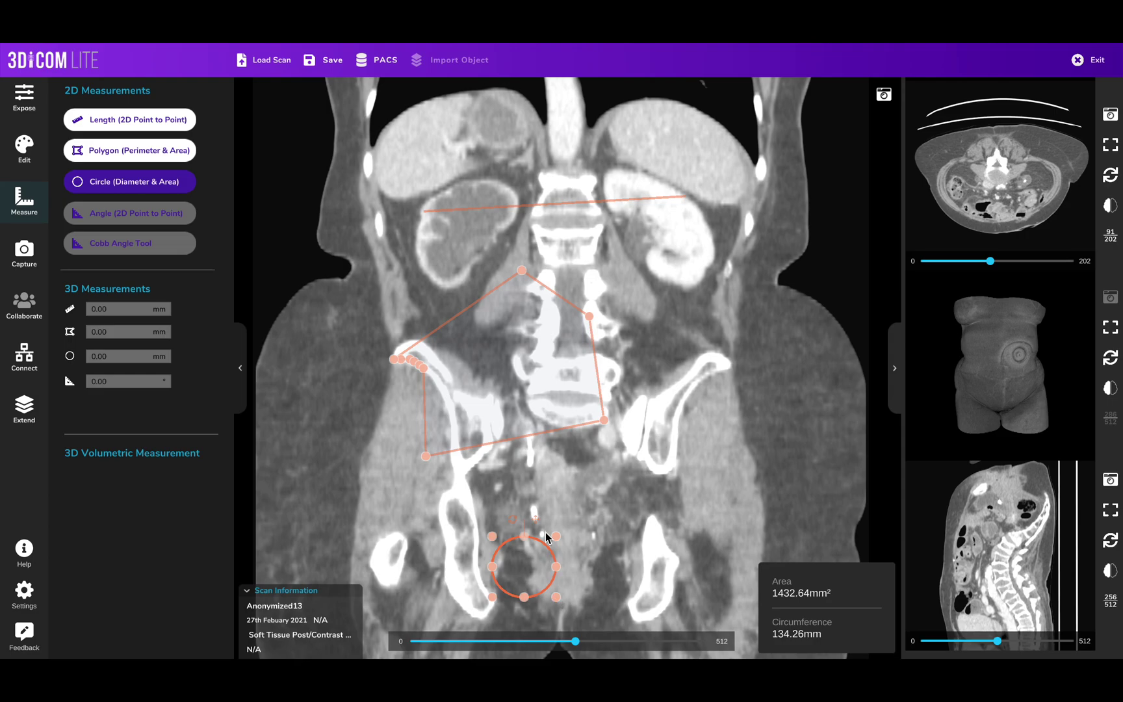
drag(535, 520, 822, 237)
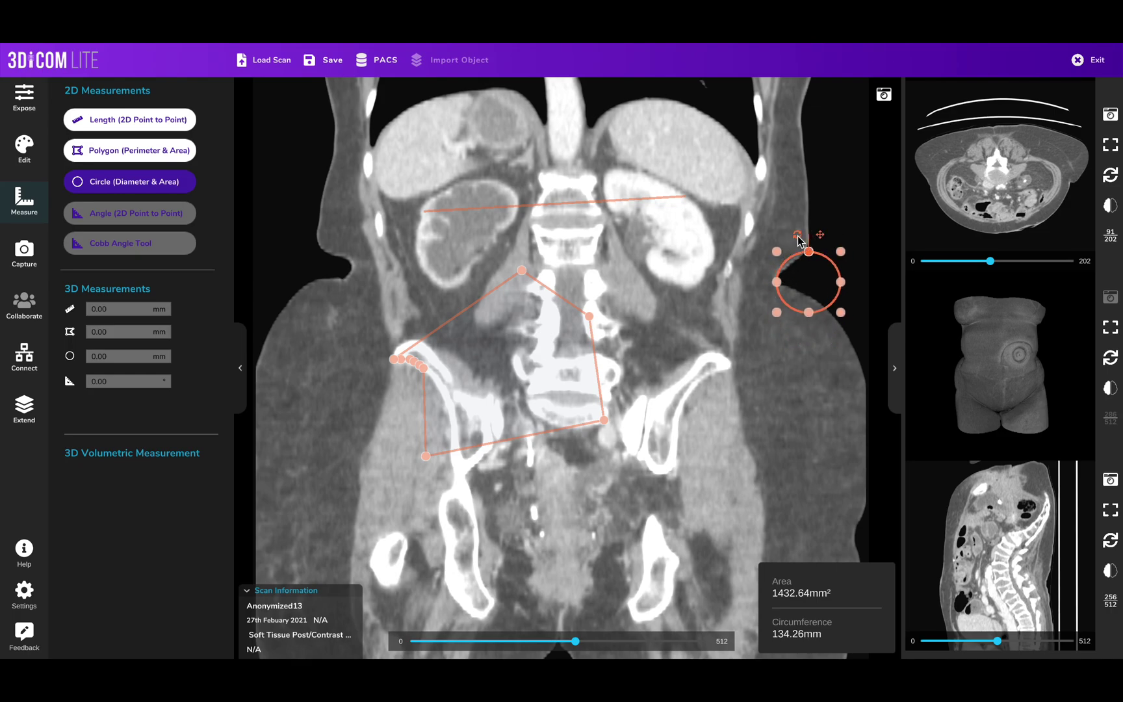
drag(776, 282, 668, 290)
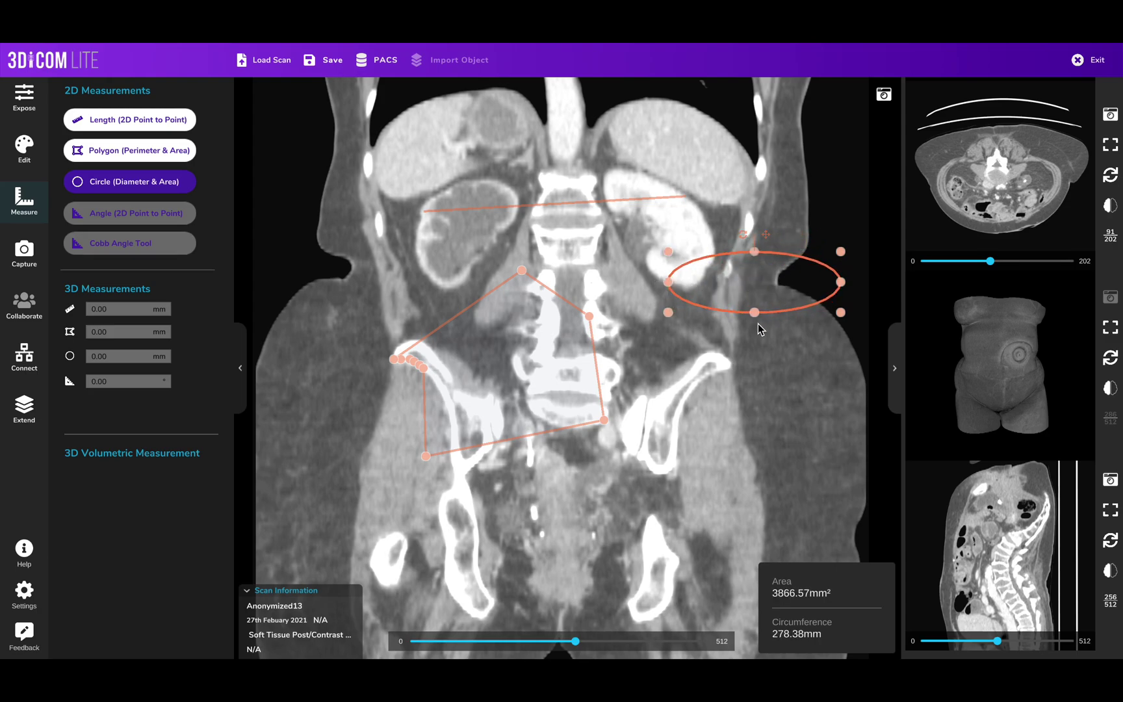
drag(753, 313, 764, 430)
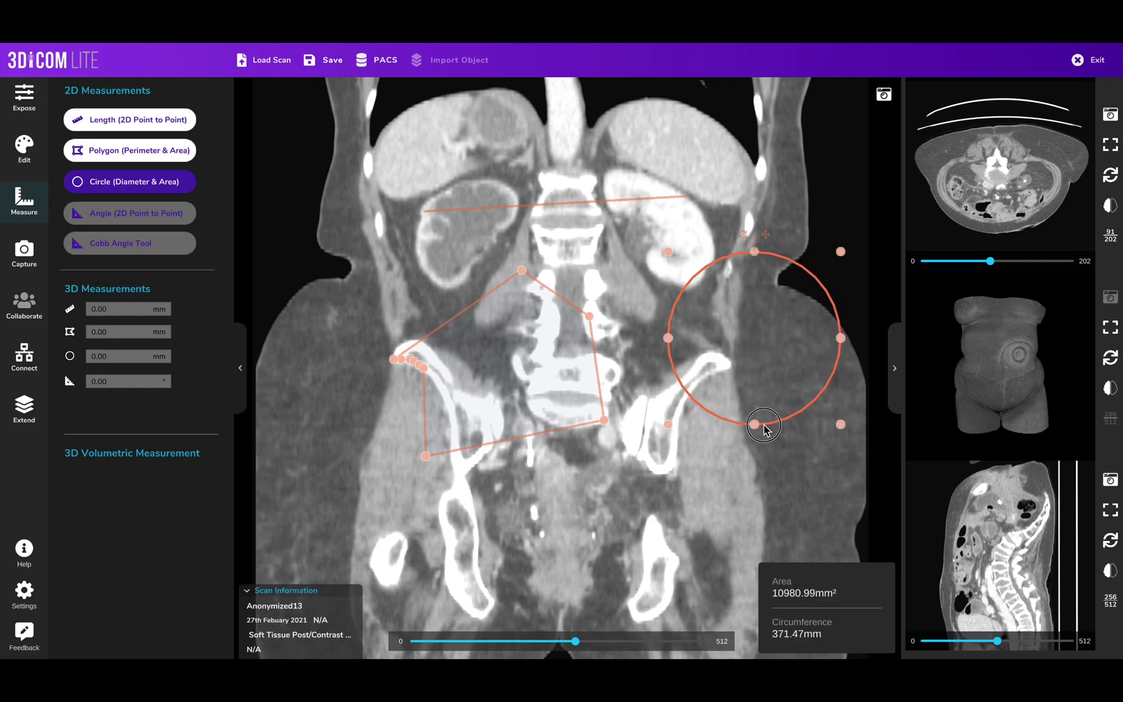
drag(668, 424, 754, 319)
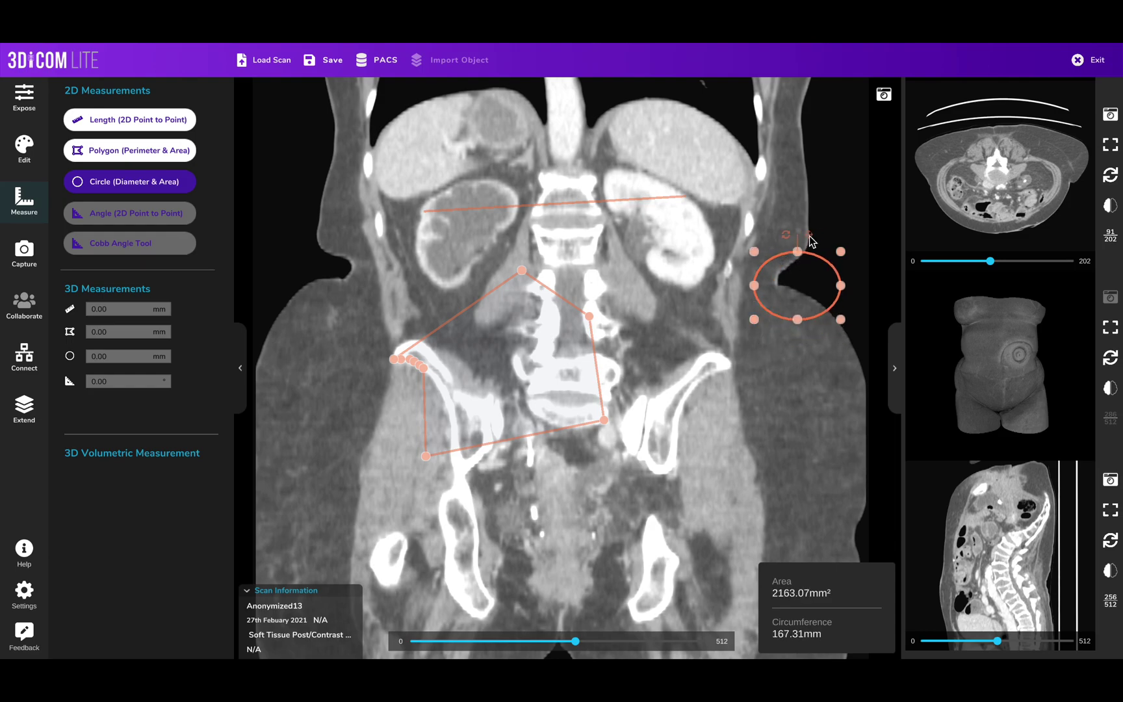
drag(810, 236, 640, 485)
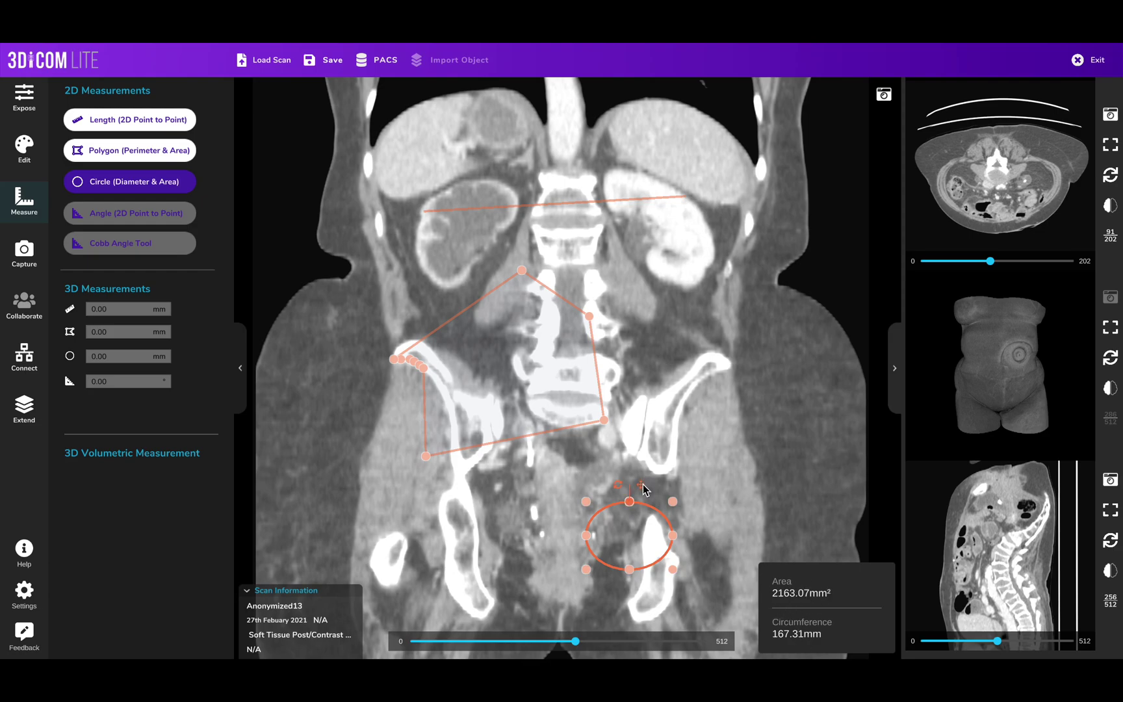
Move the oval measurement up to sit just below the left kidney.
drag(641, 485, 693, 267)
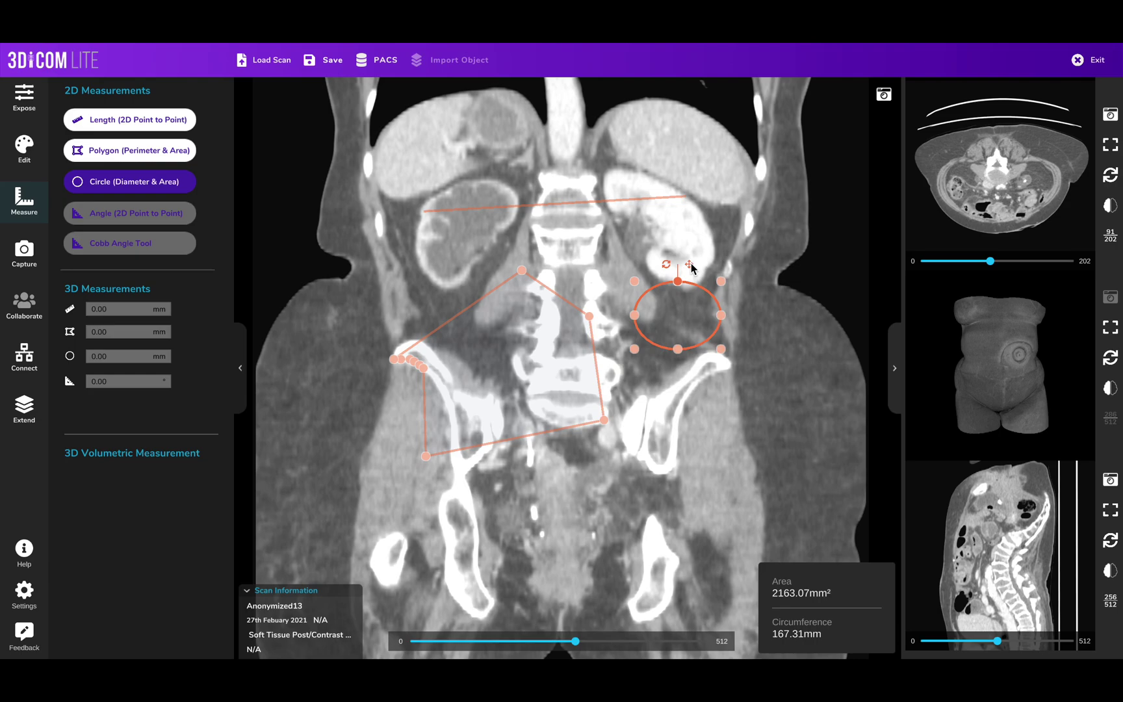